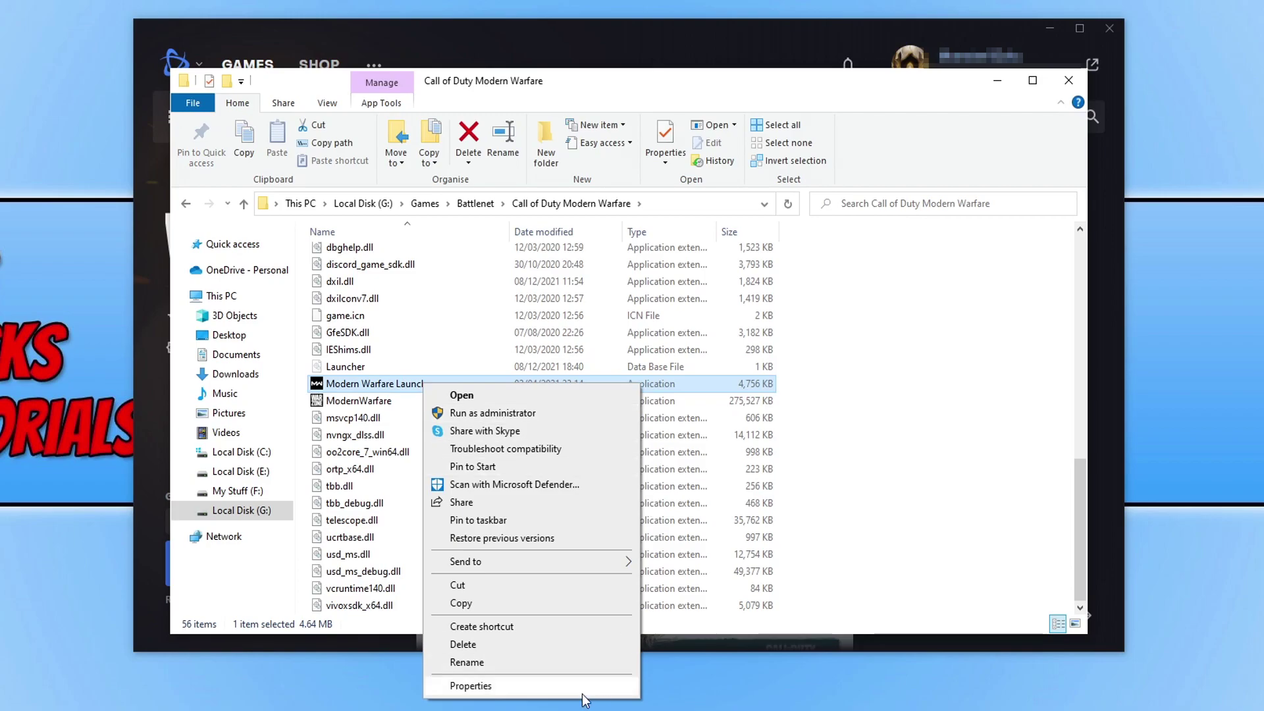
Set the Modern Warfare Launcher application to run as an administrator and apply its compatibility settings
drag(626, 339, 619, 173)
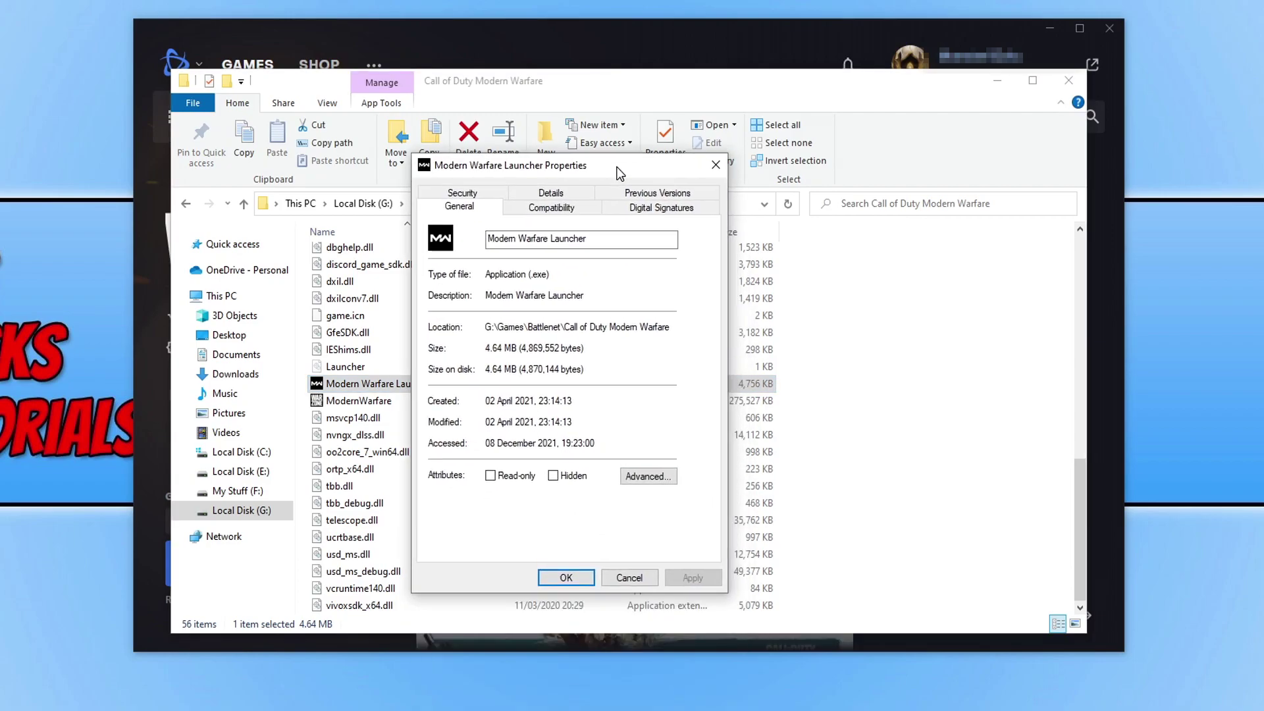
click(552, 207)
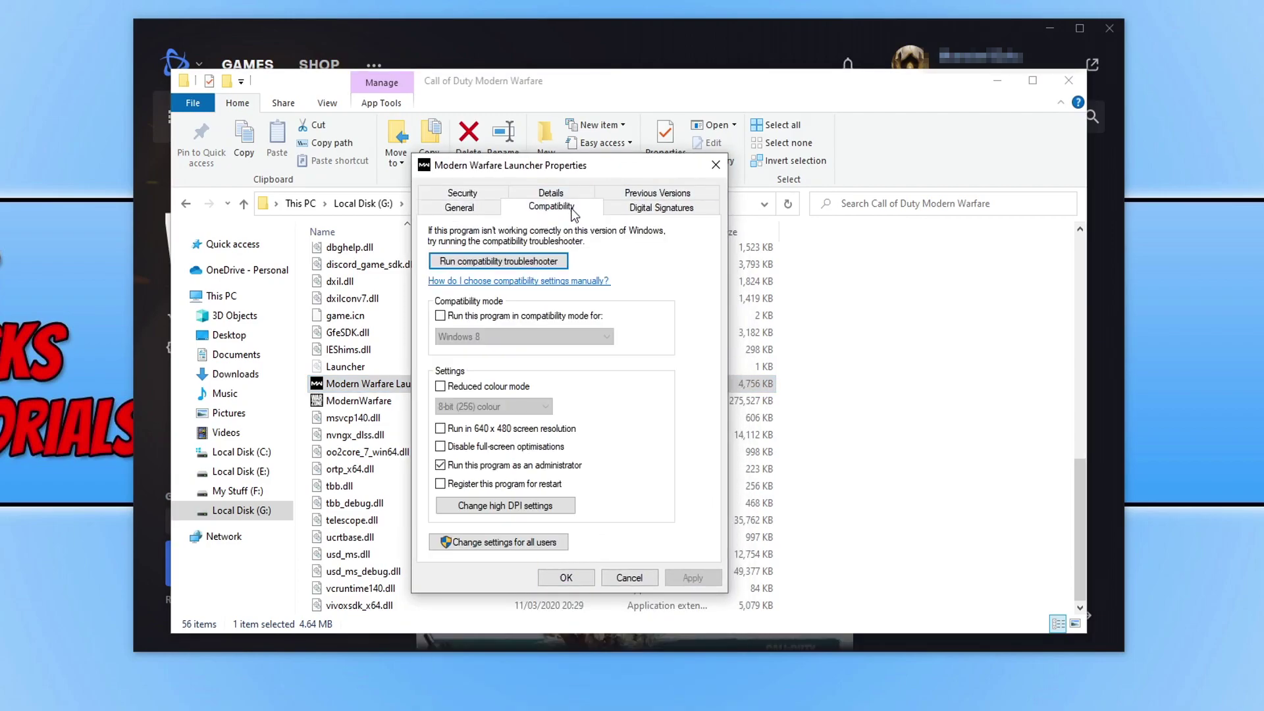
click(482, 472)
click(692, 577)
click(566, 577)
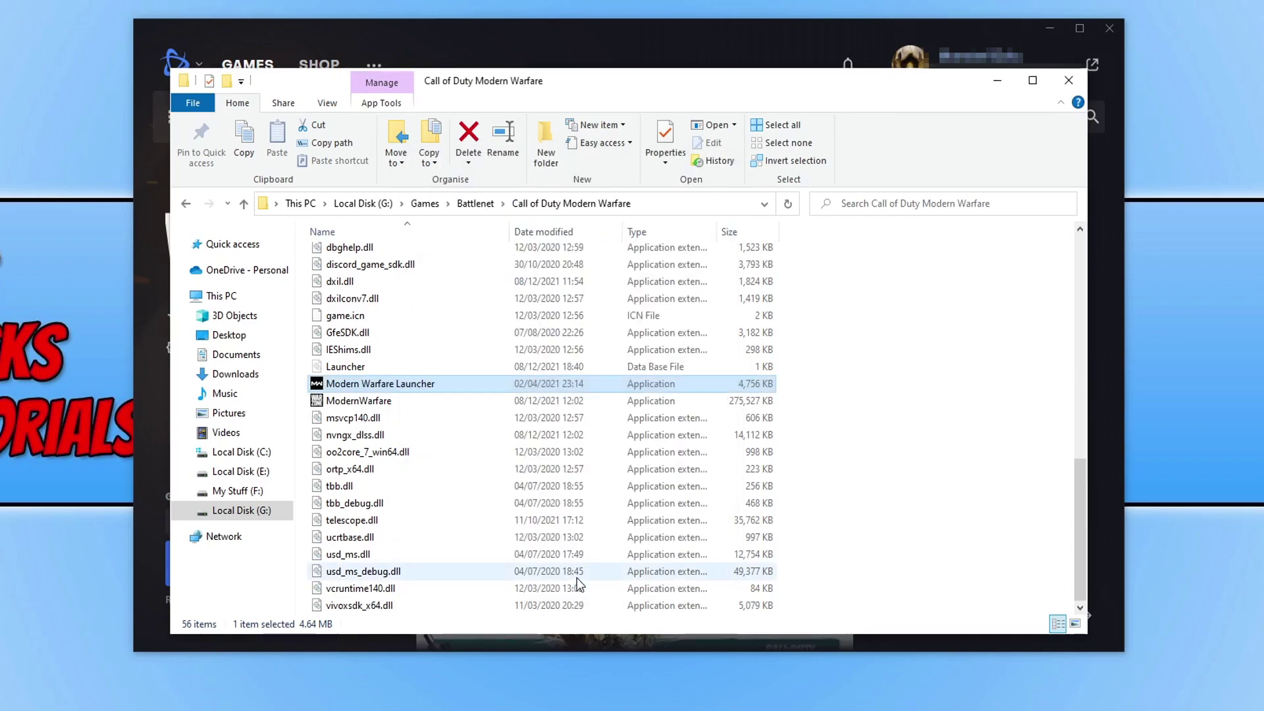
Enable running as an administrator in the compatibility properties of the ModernWarfare application and apply the change
right_click(392, 402)
click(373, 403)
right_click(373, 403)
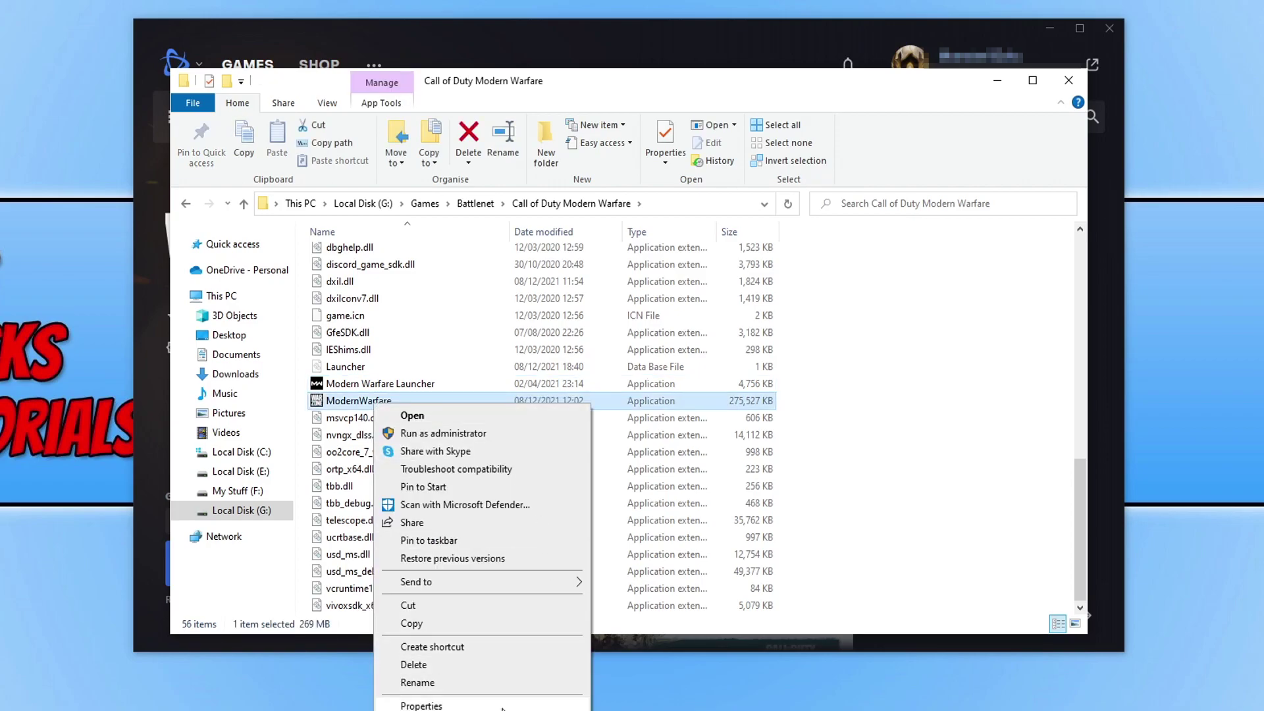
click(502, 707)
drag(580, 340, 623, 179)
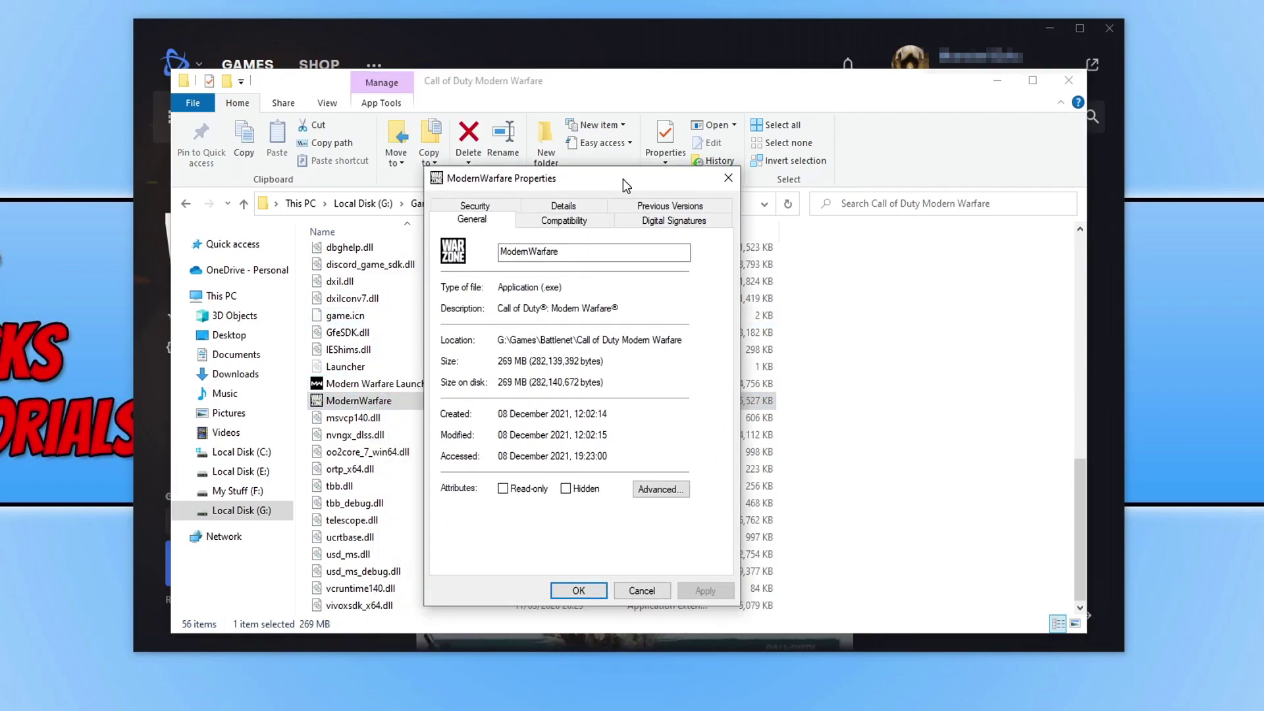
click(564, 221)
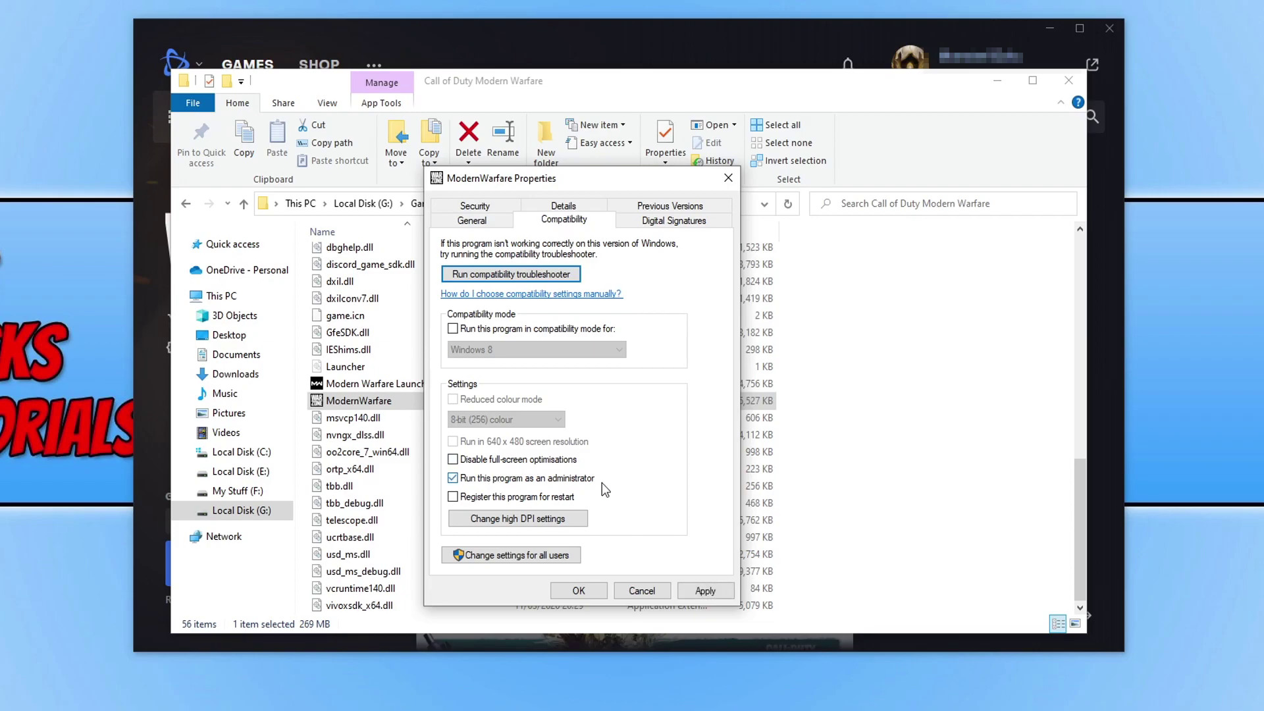
click(693, 592)
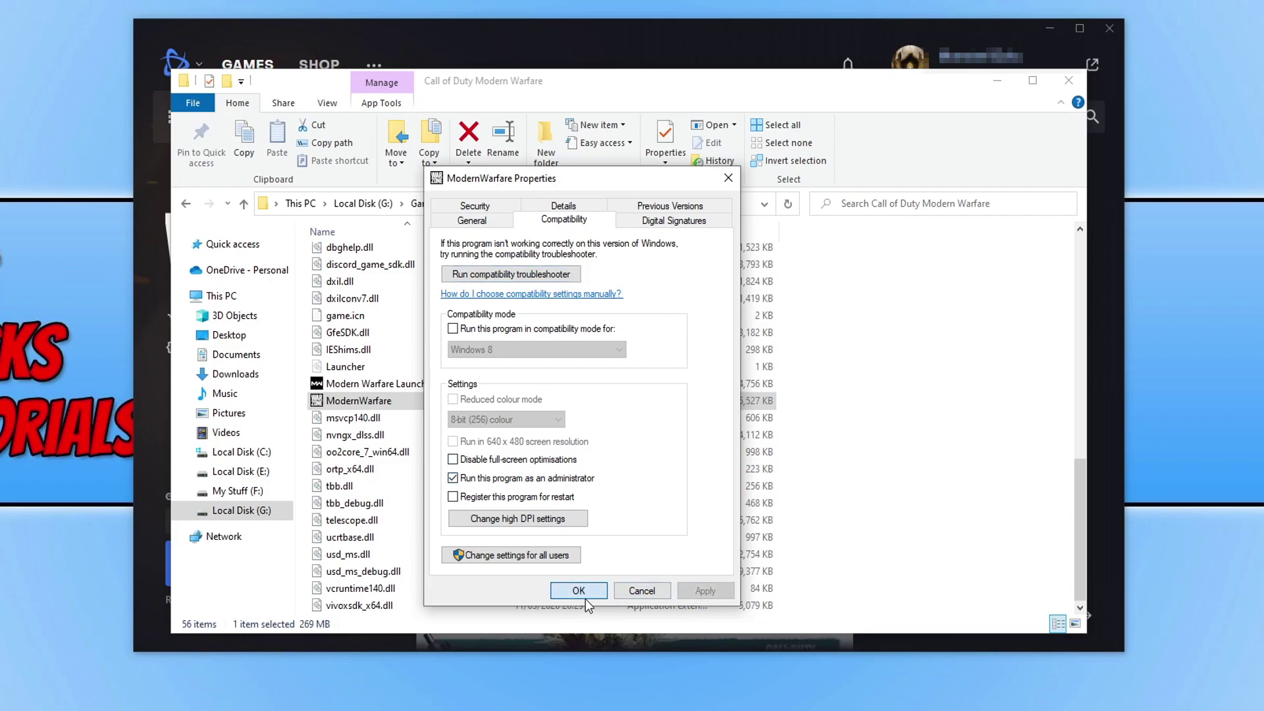
click(578, 592)
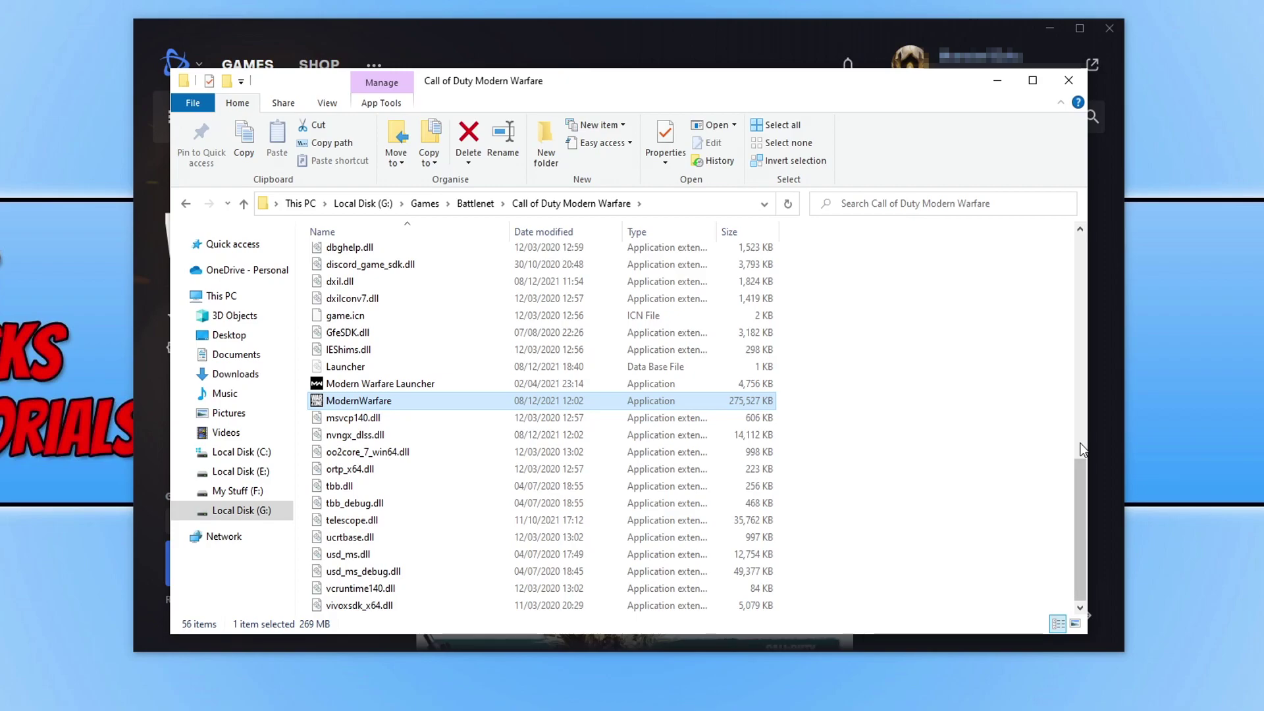
Close the Call of Duty Modern Warfare folder window and the Battle.net launcher
click(439, 382)
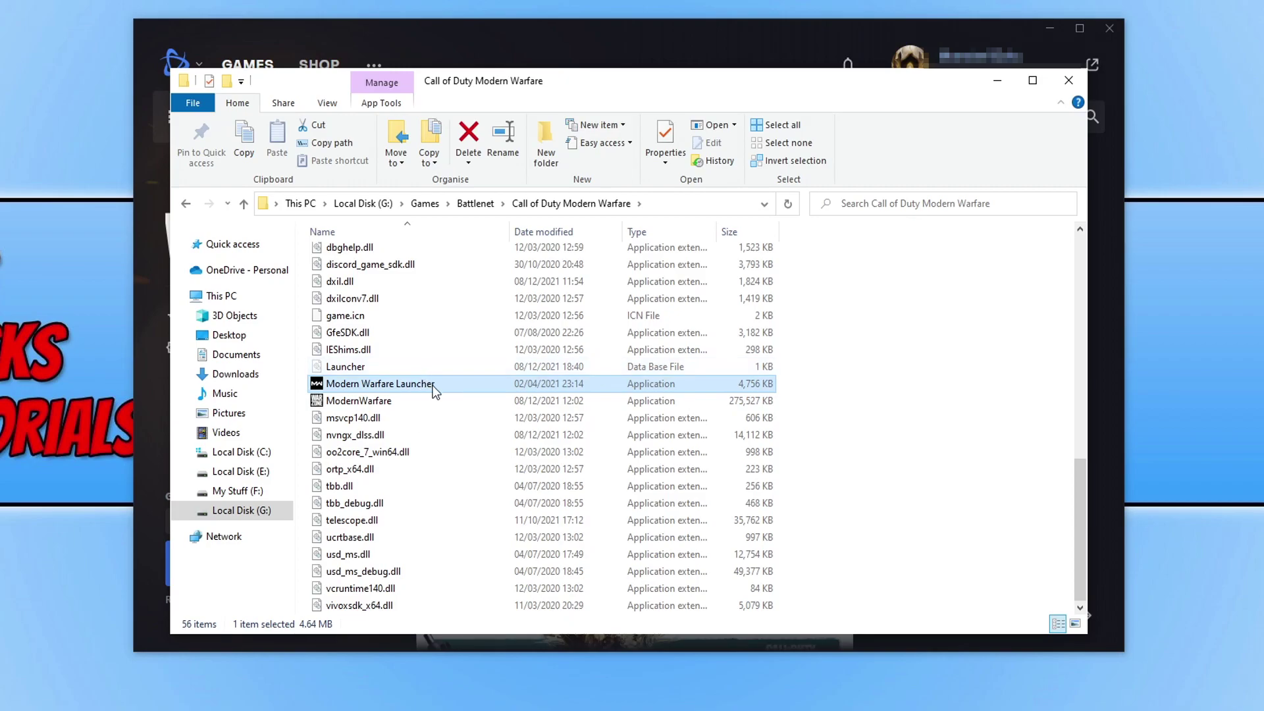
mouse_move(431, 385)
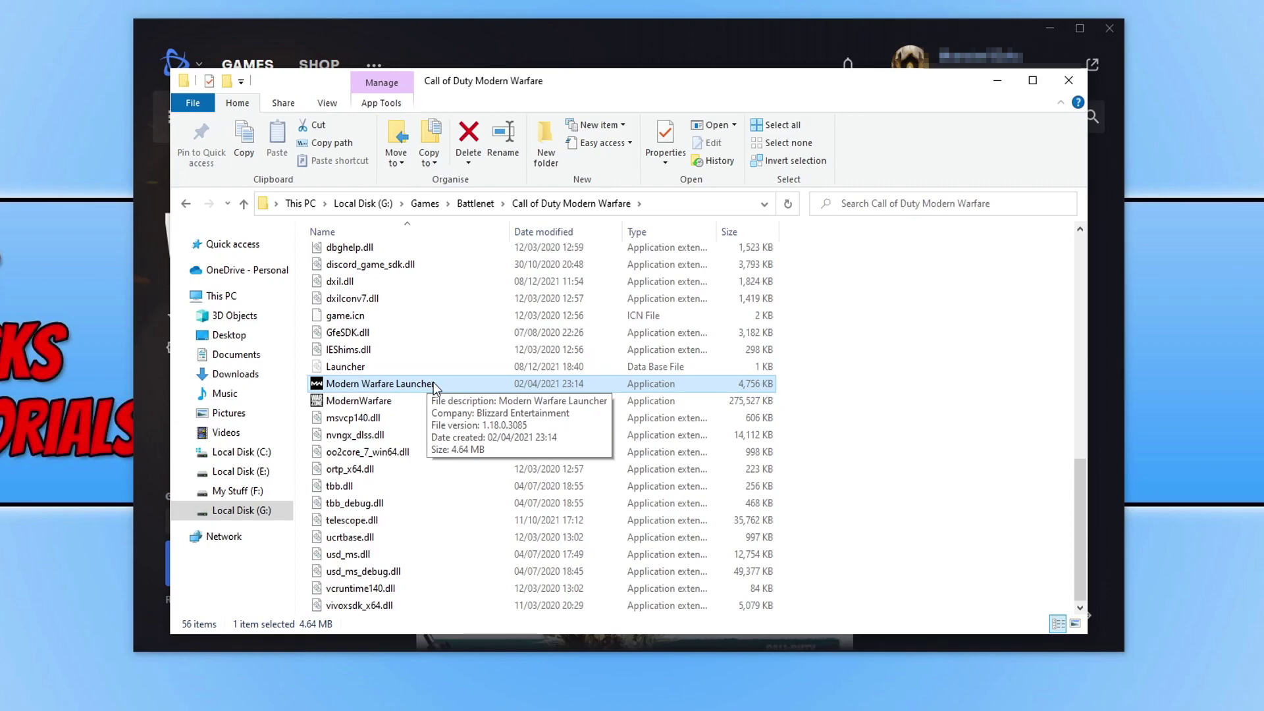
click(1069, 80)
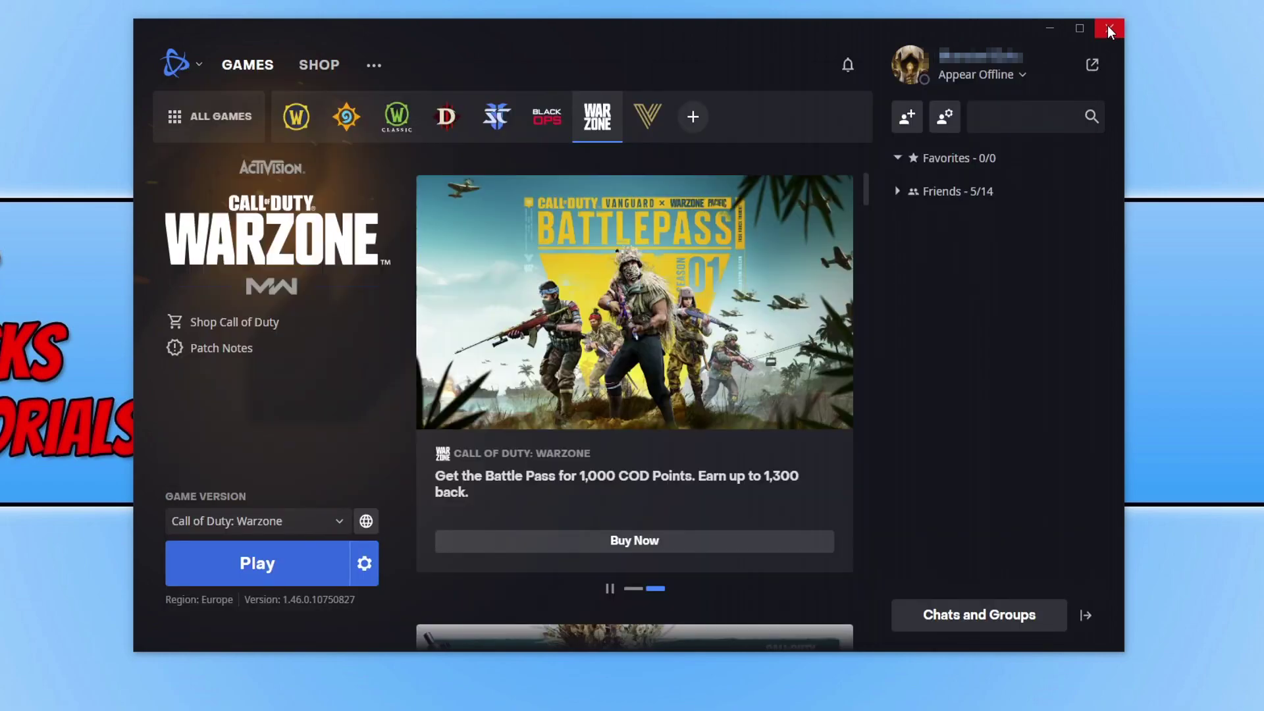
click(1109, 28)
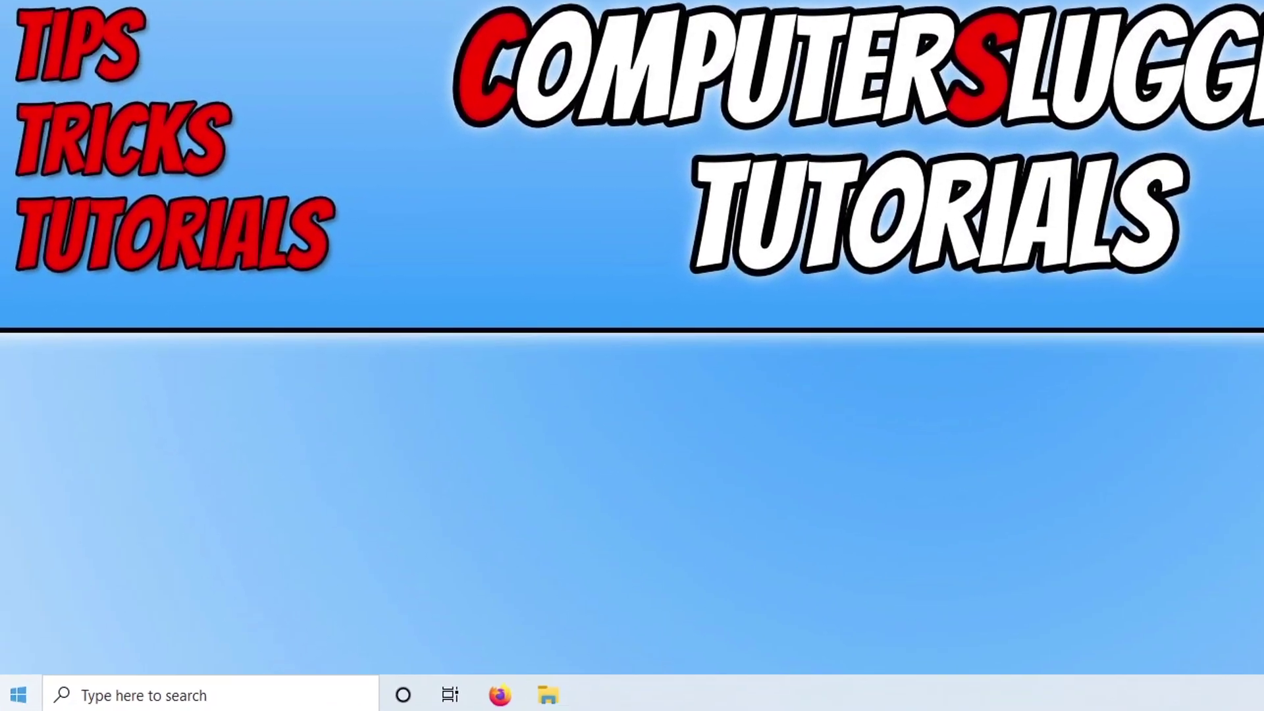
Open the Windows Gaming settings and turn off Xbox Game Bar
key(super+x)
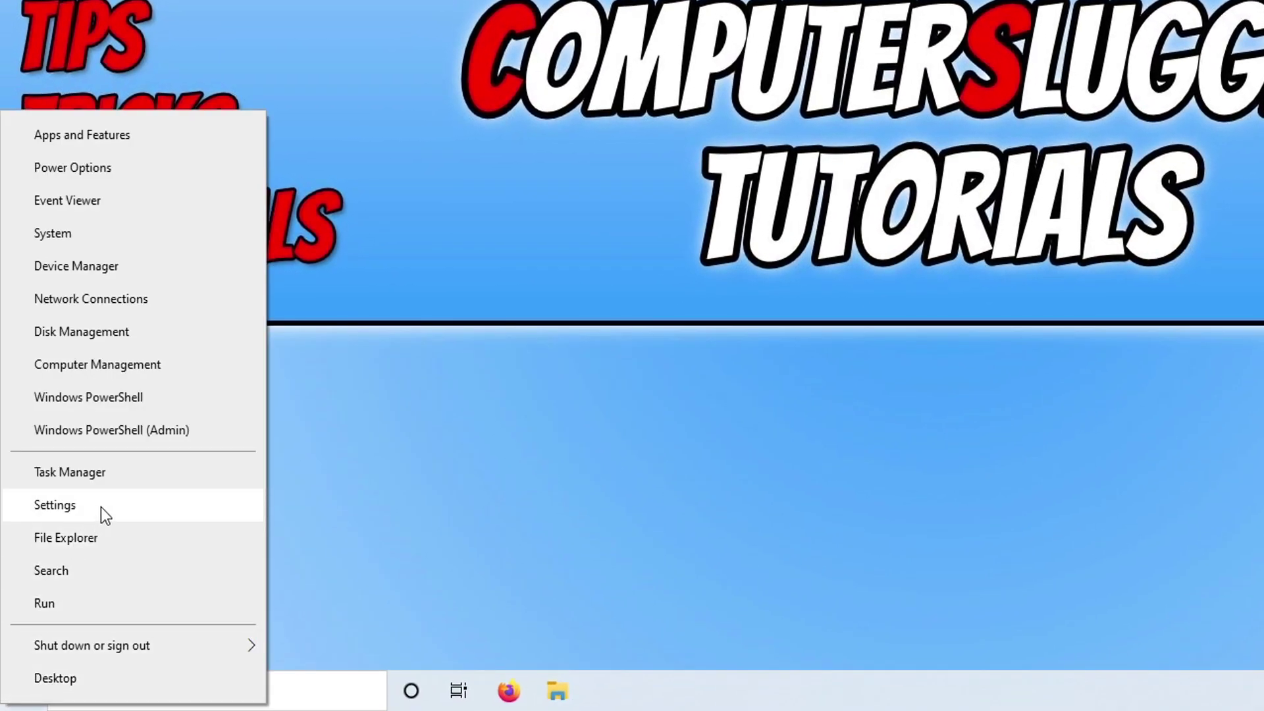
click(96, 512)
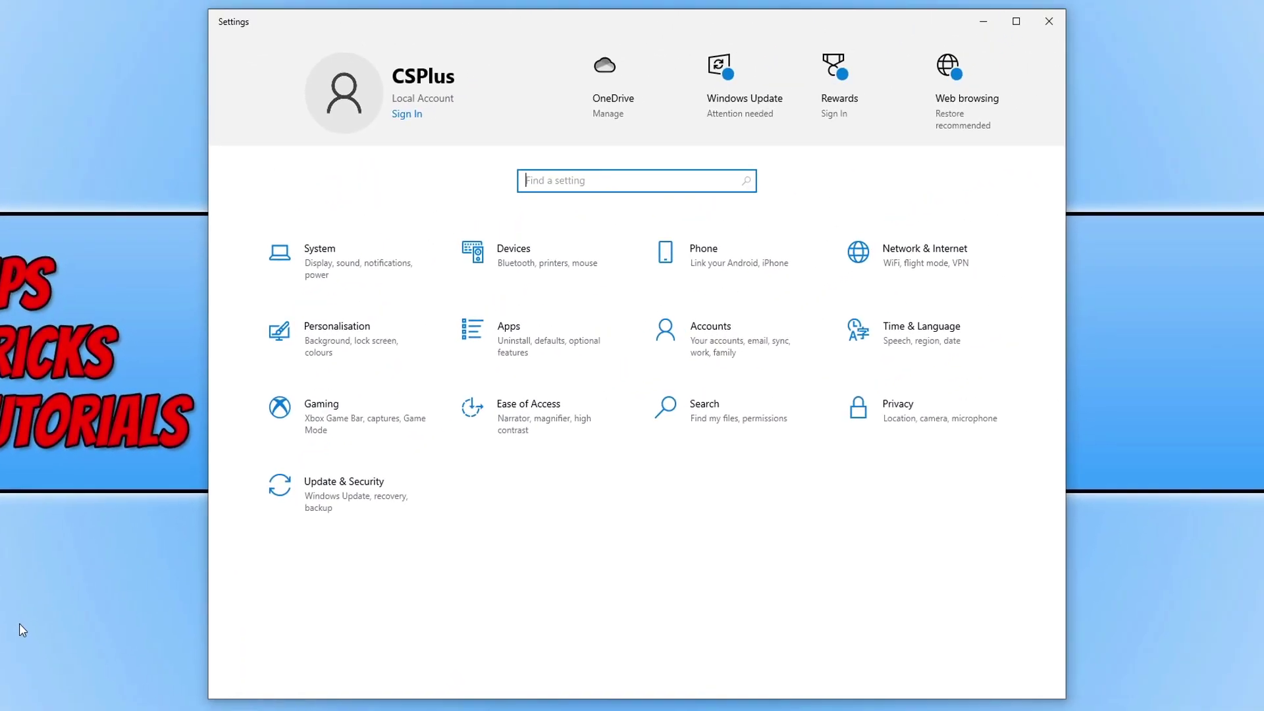
click(314, 428)
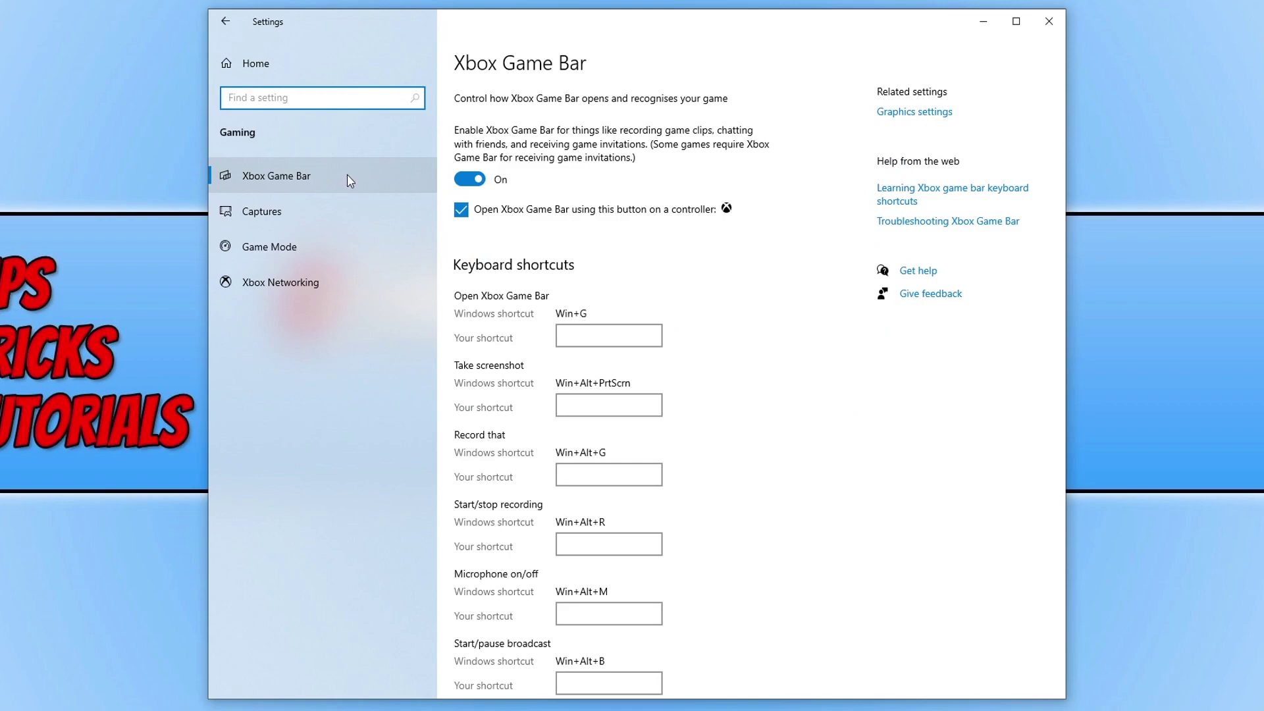
click(479, 180)
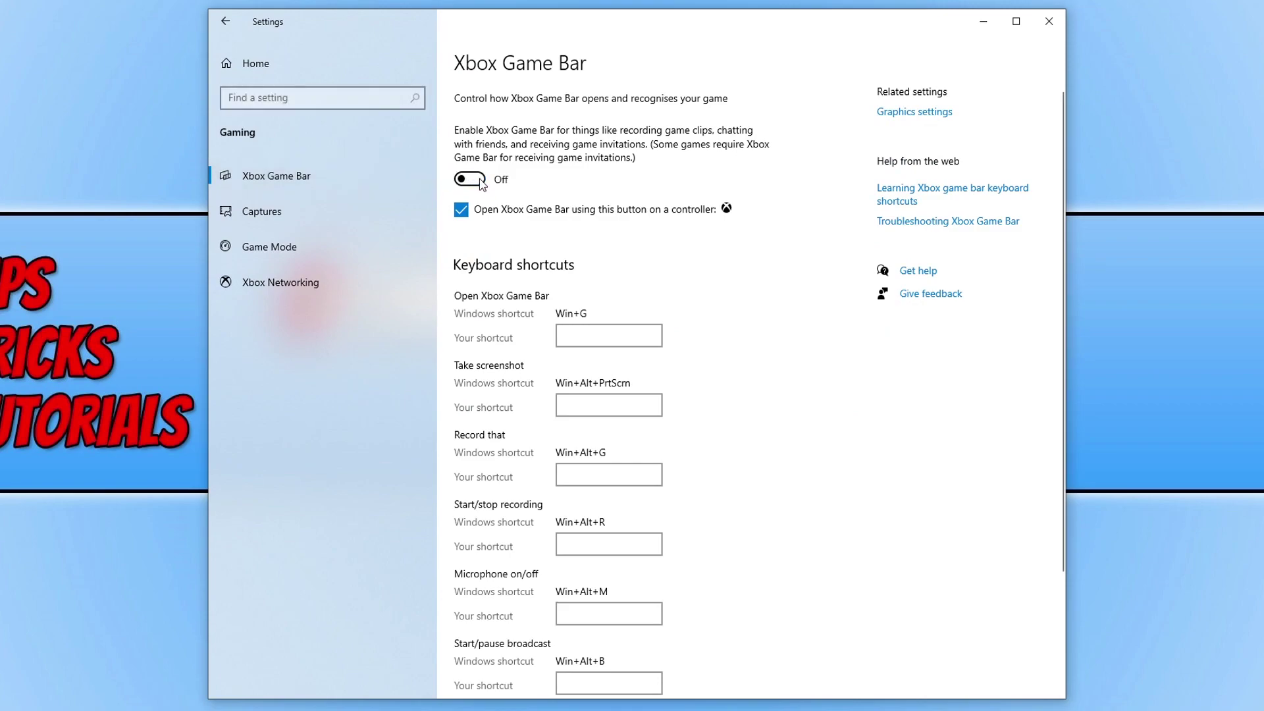
Check the background recording option under Captures and the Game Mode setting, and close Settings
click(342, 212)
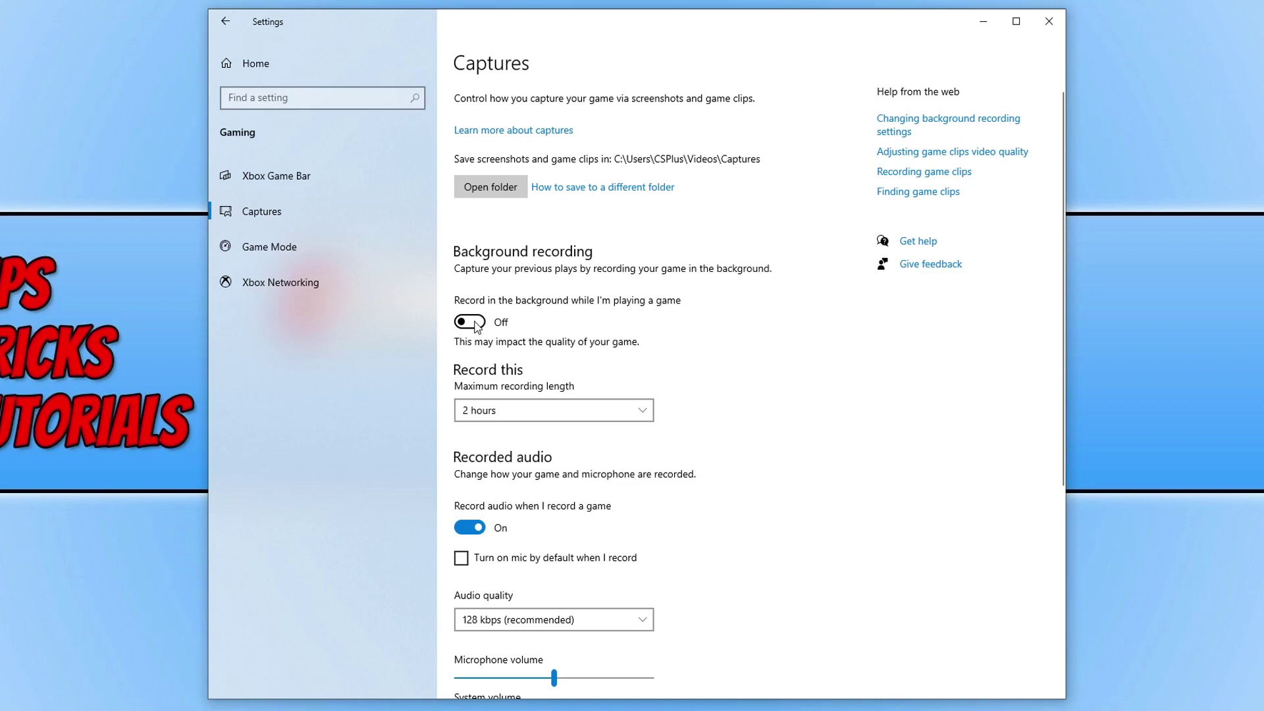
click(322, 250)
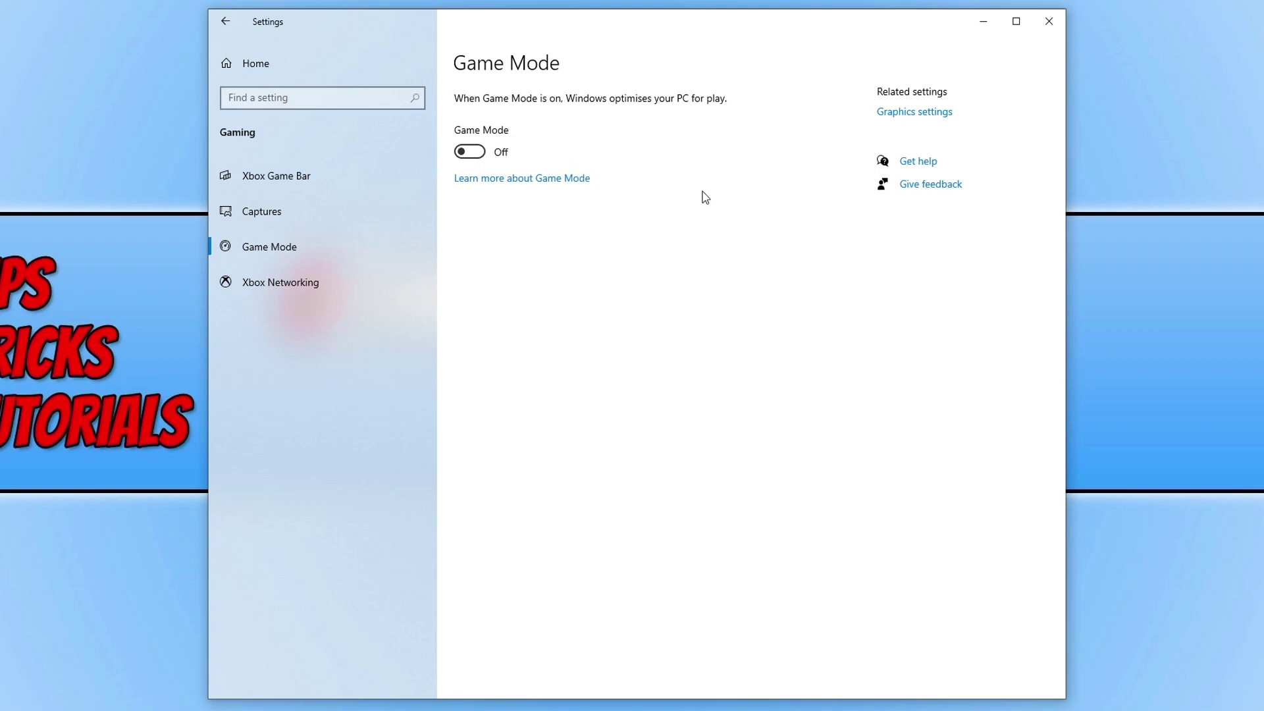
click(1052, 25)
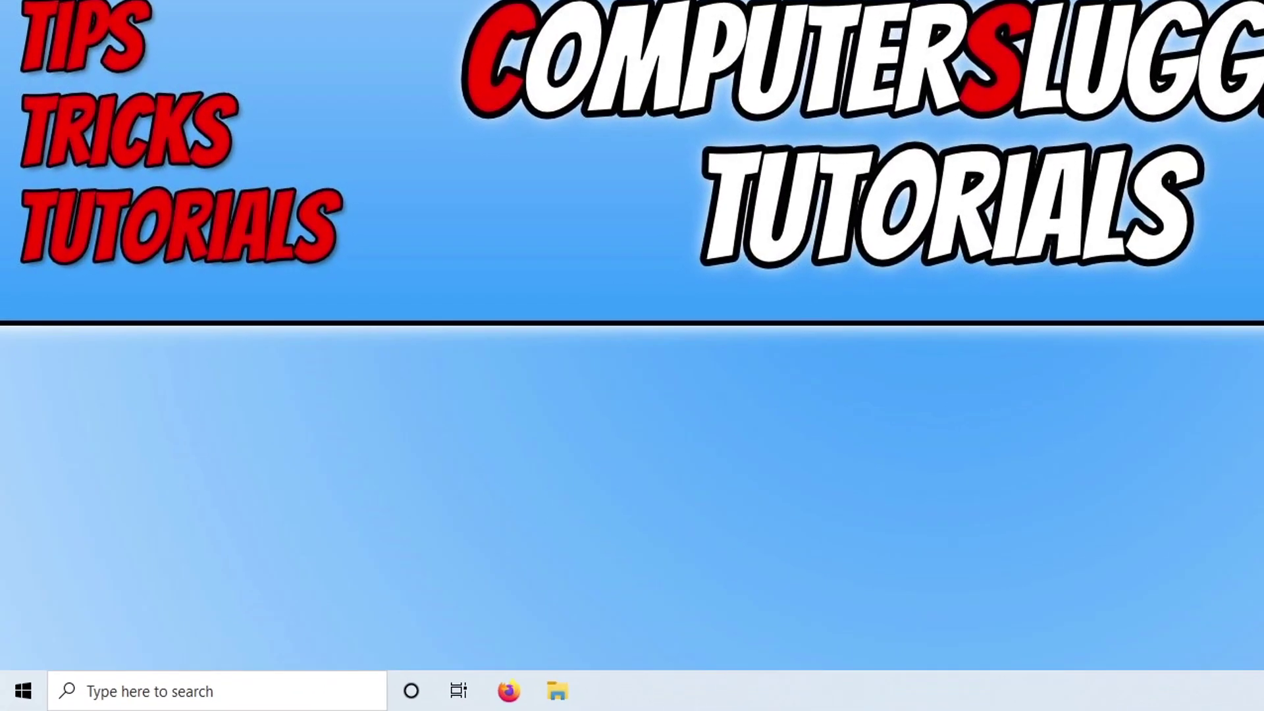
Check the additional power settings for the High performance plan and close the Power Options window
key(super+x)
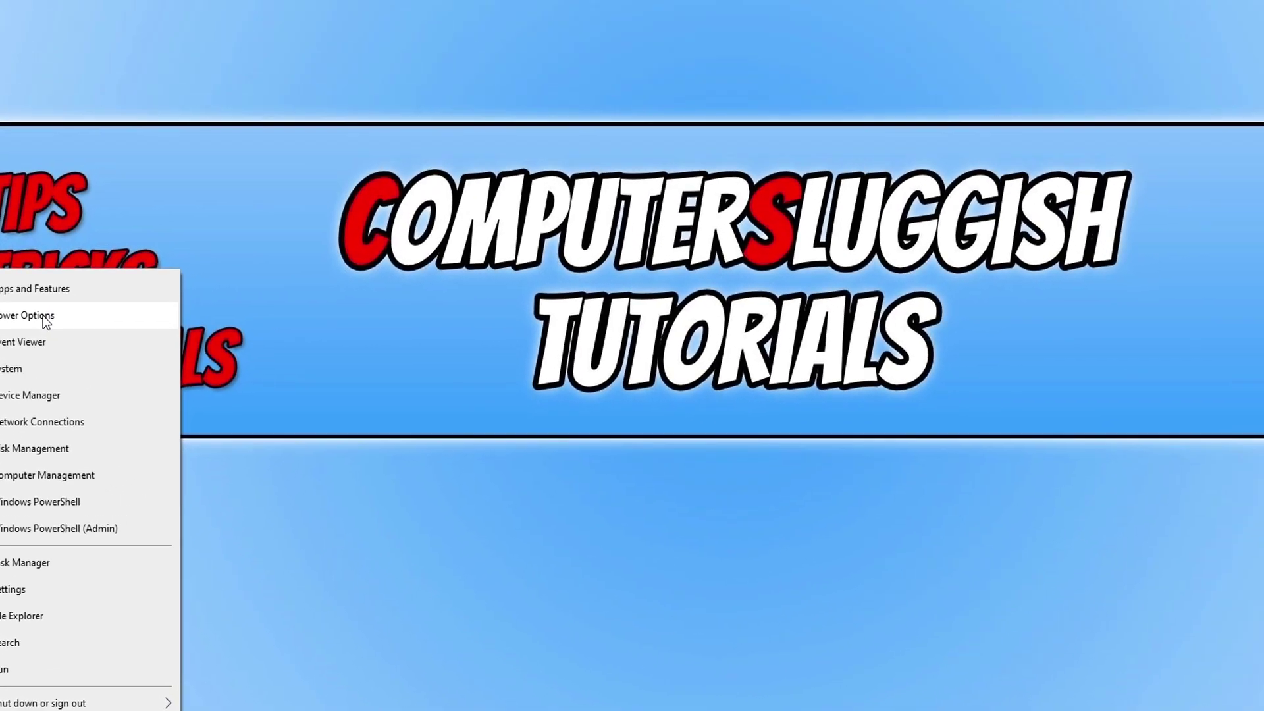
click(44, 318)
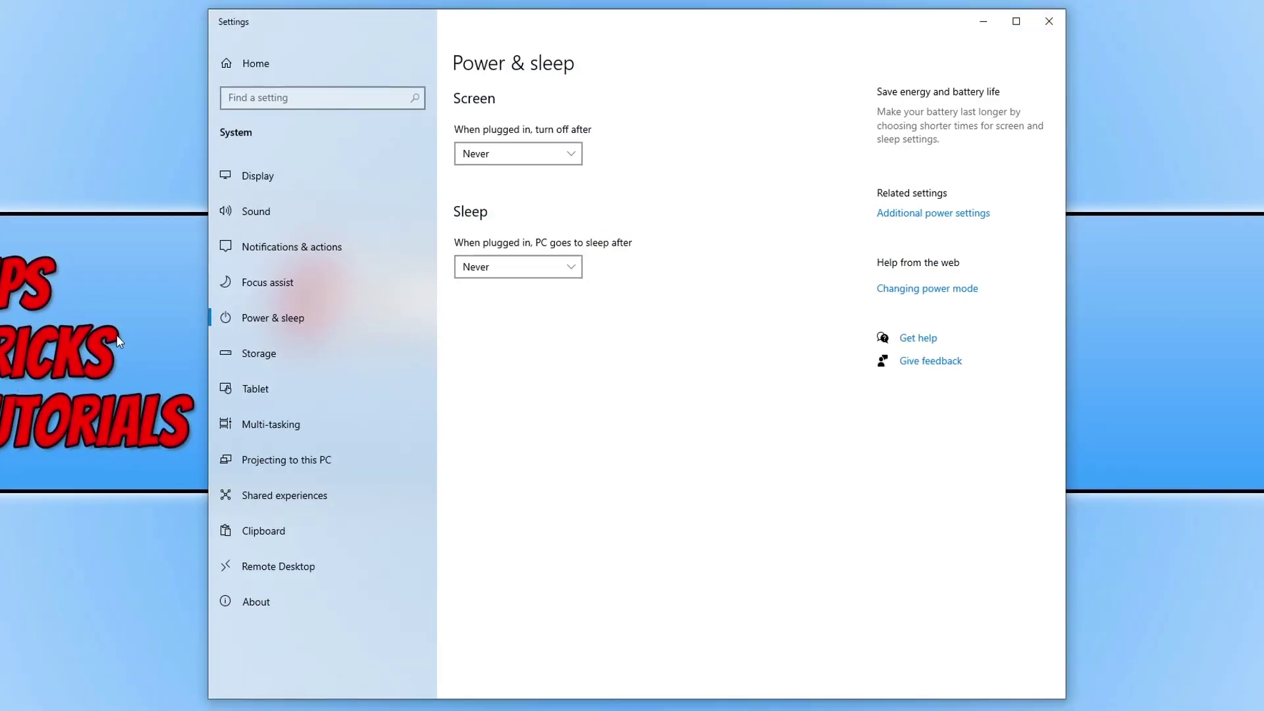
click(968, 224)
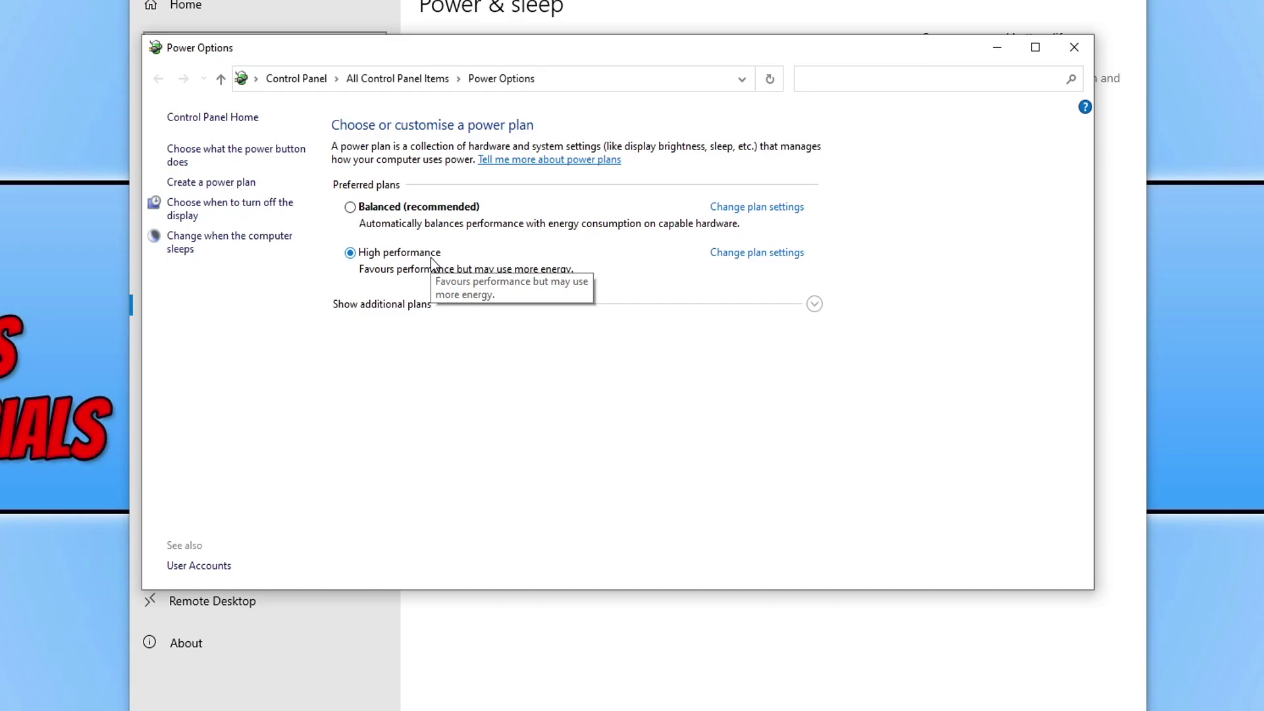
click(1073, 47)
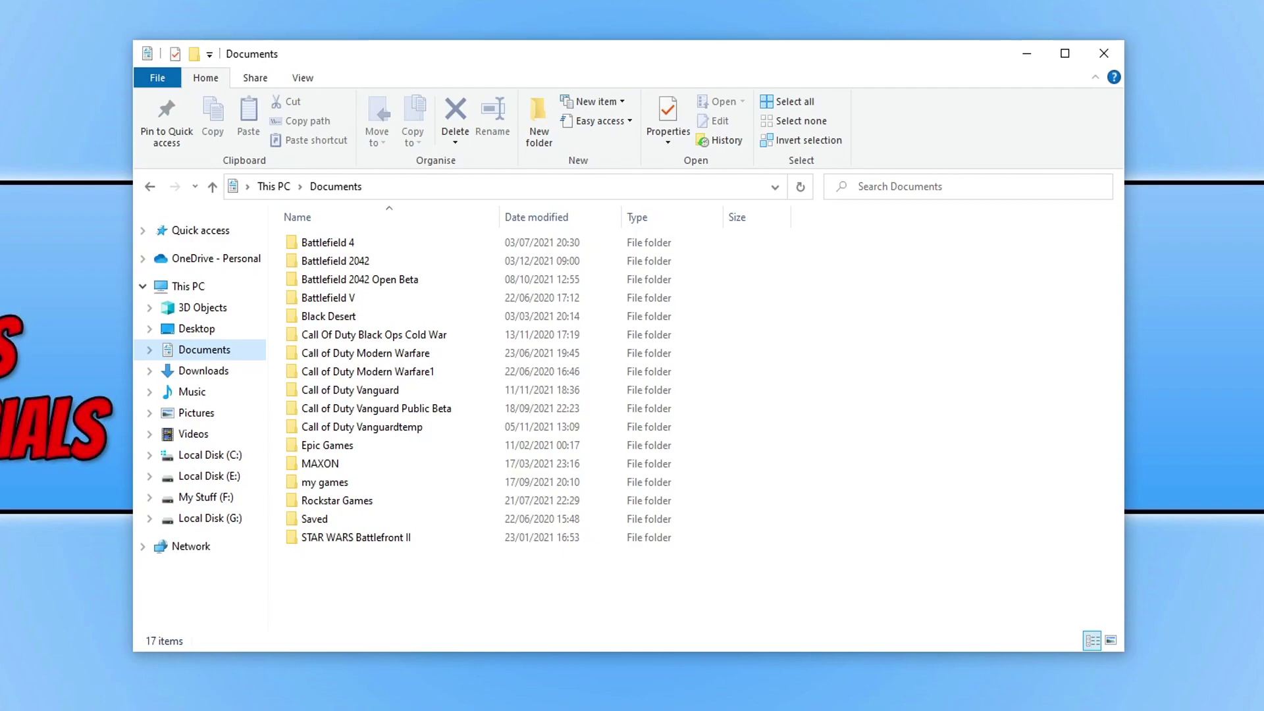
Append "backup" to the name of the "Call of Duty Modern Warfare" folder in Documents
click(414, 355)
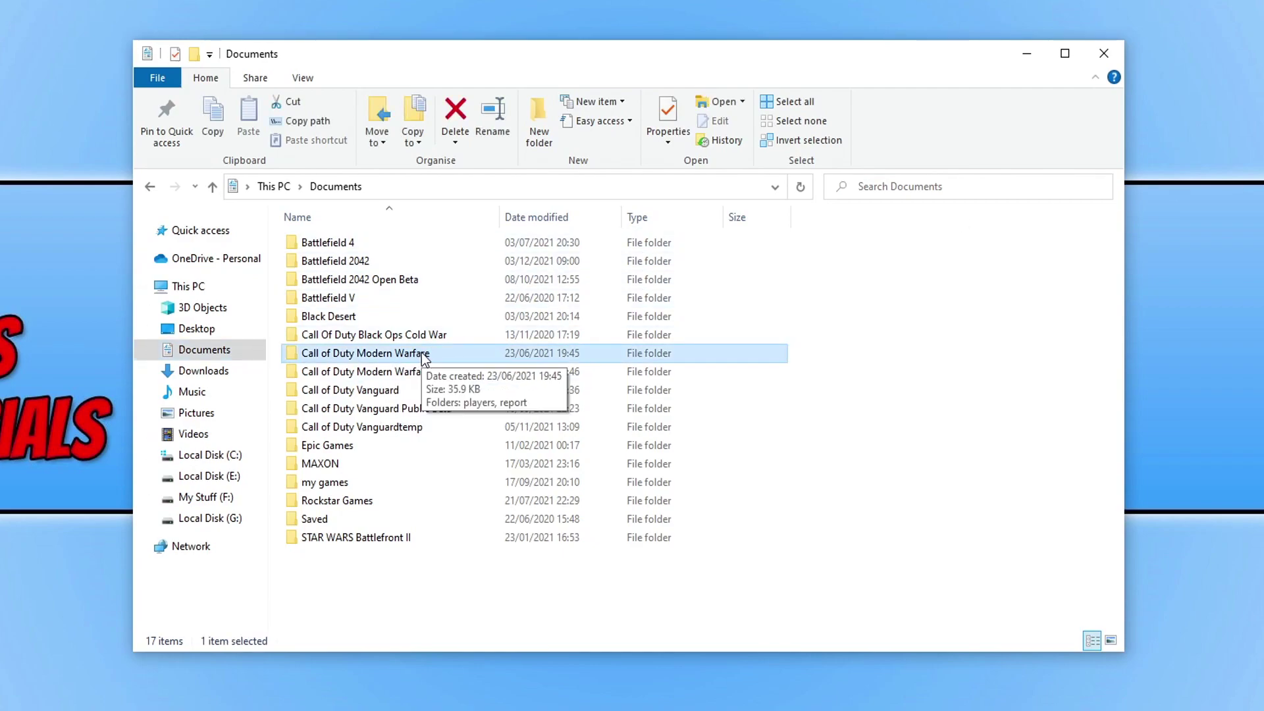
right_click(421, 354)
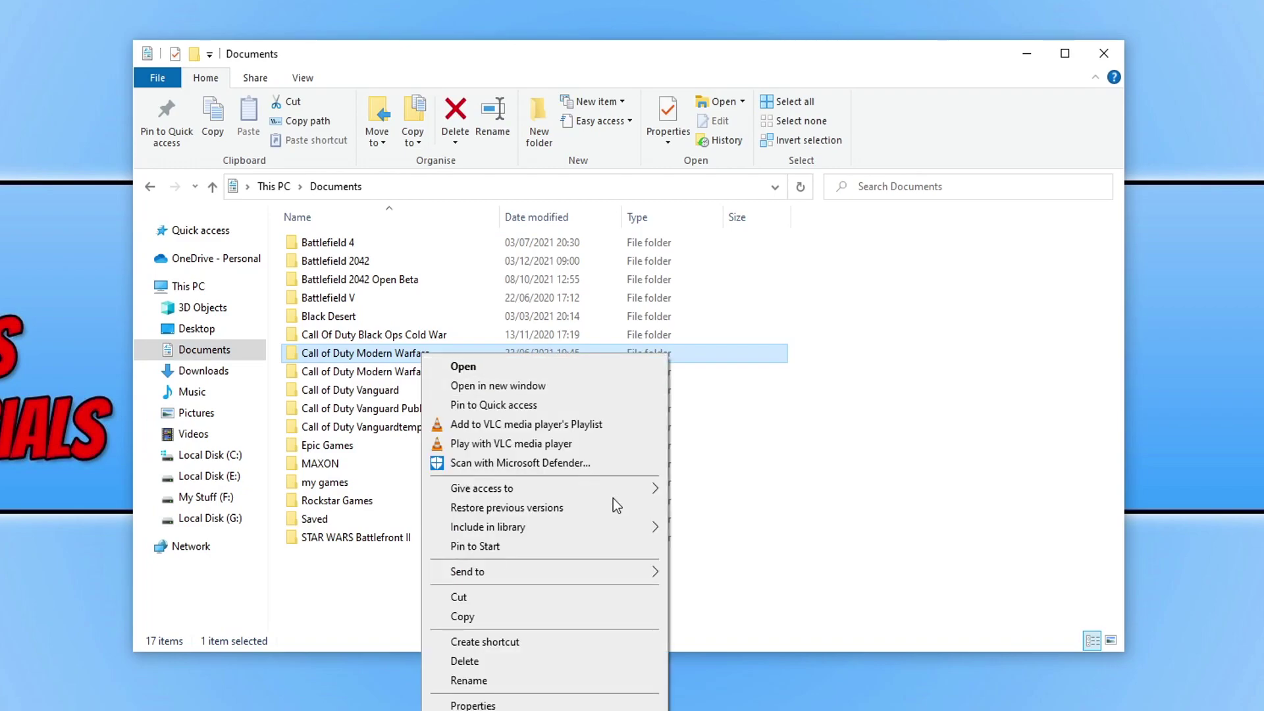
click(586, 679)
click(439, 359)
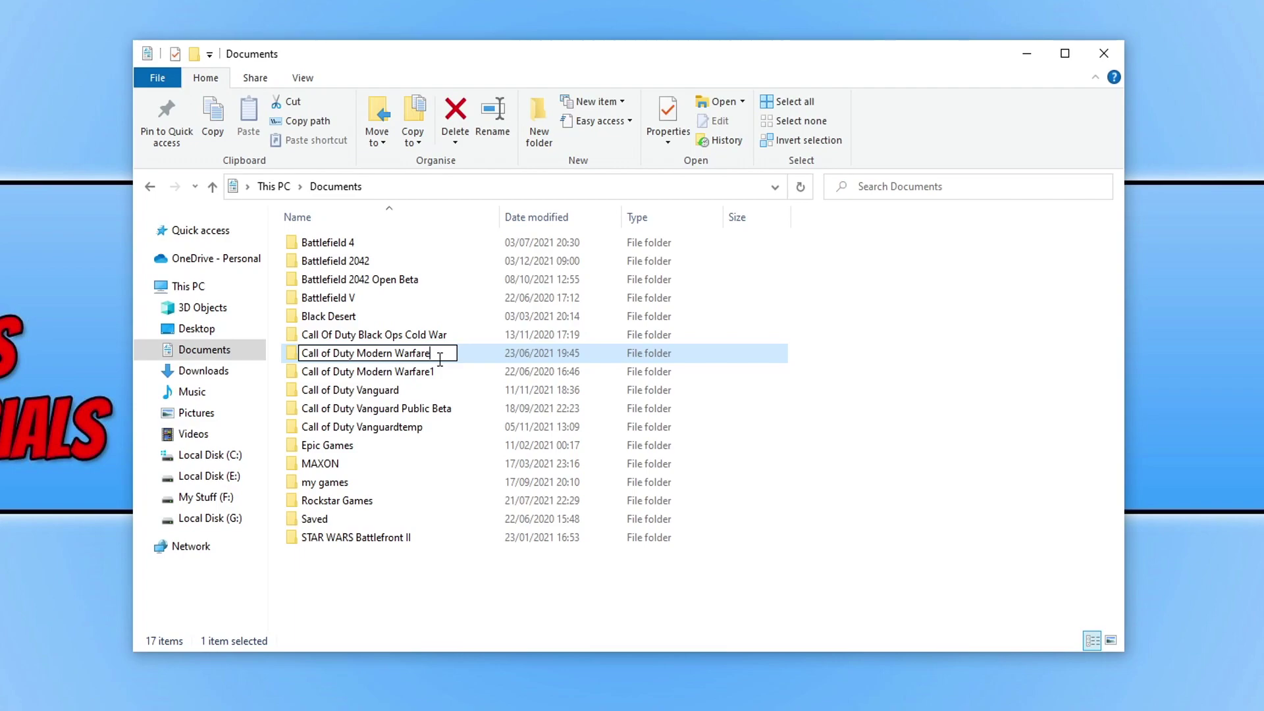
text(backup)
key(Return)
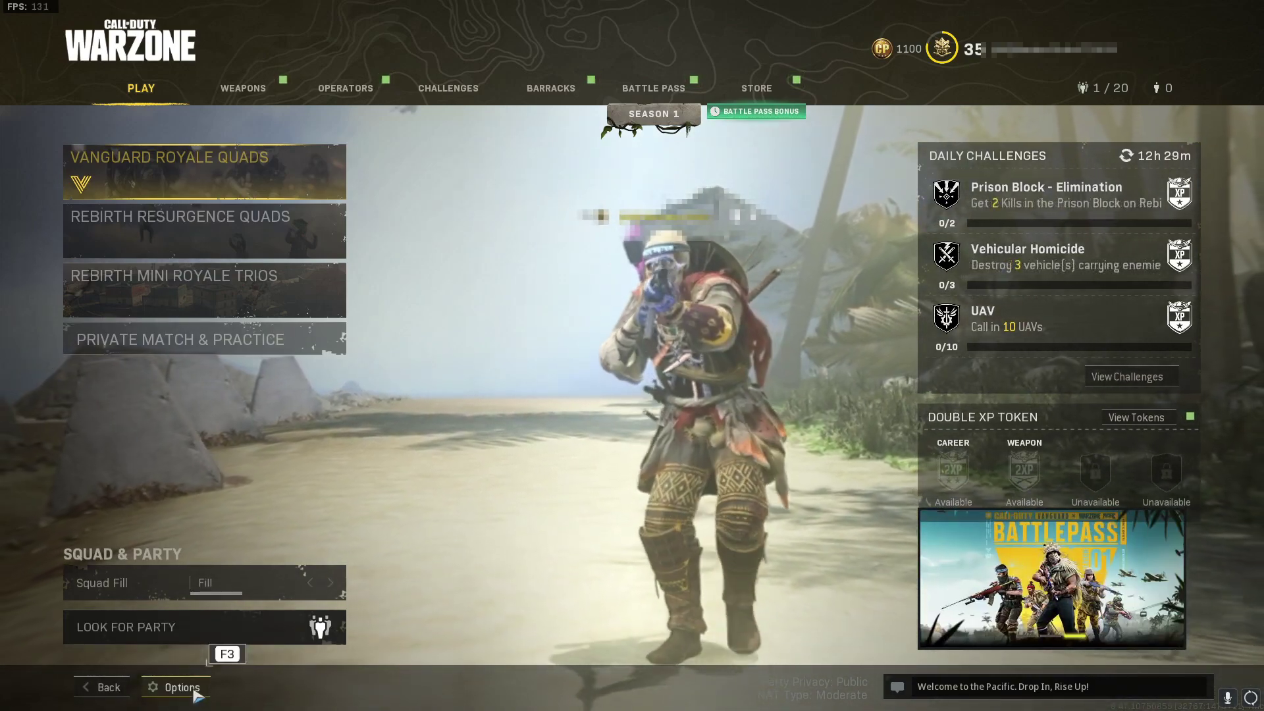
Lower Texture Resolution by two levels and Texture Filter Anisotropic by one in Warzone's graphics quality options, and apply the settings
click(196, 692)
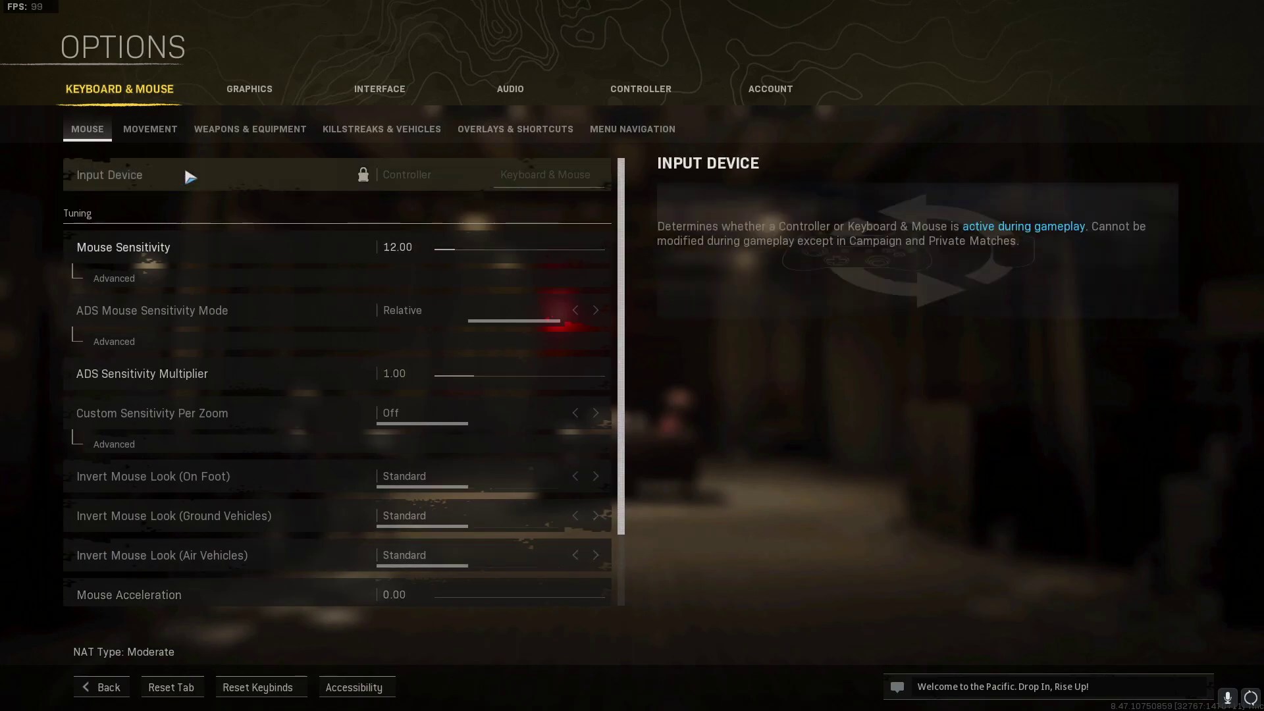
click(250, 93)
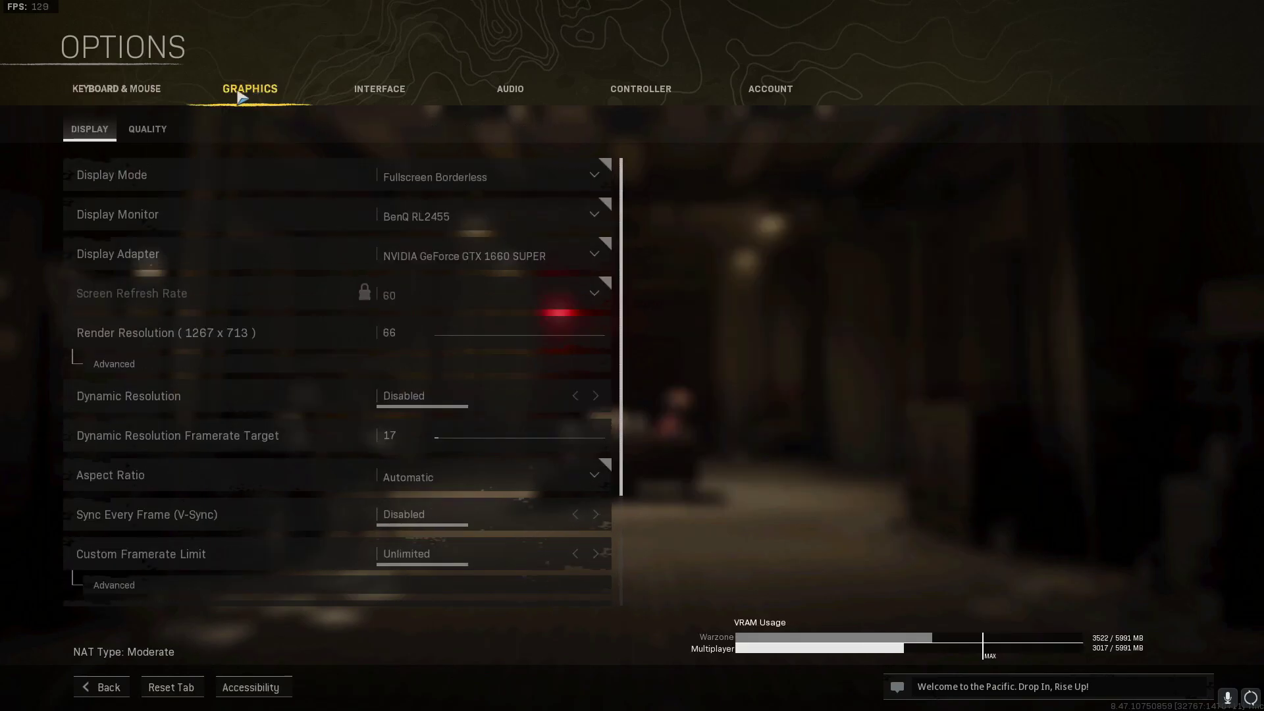
click(158, 129)
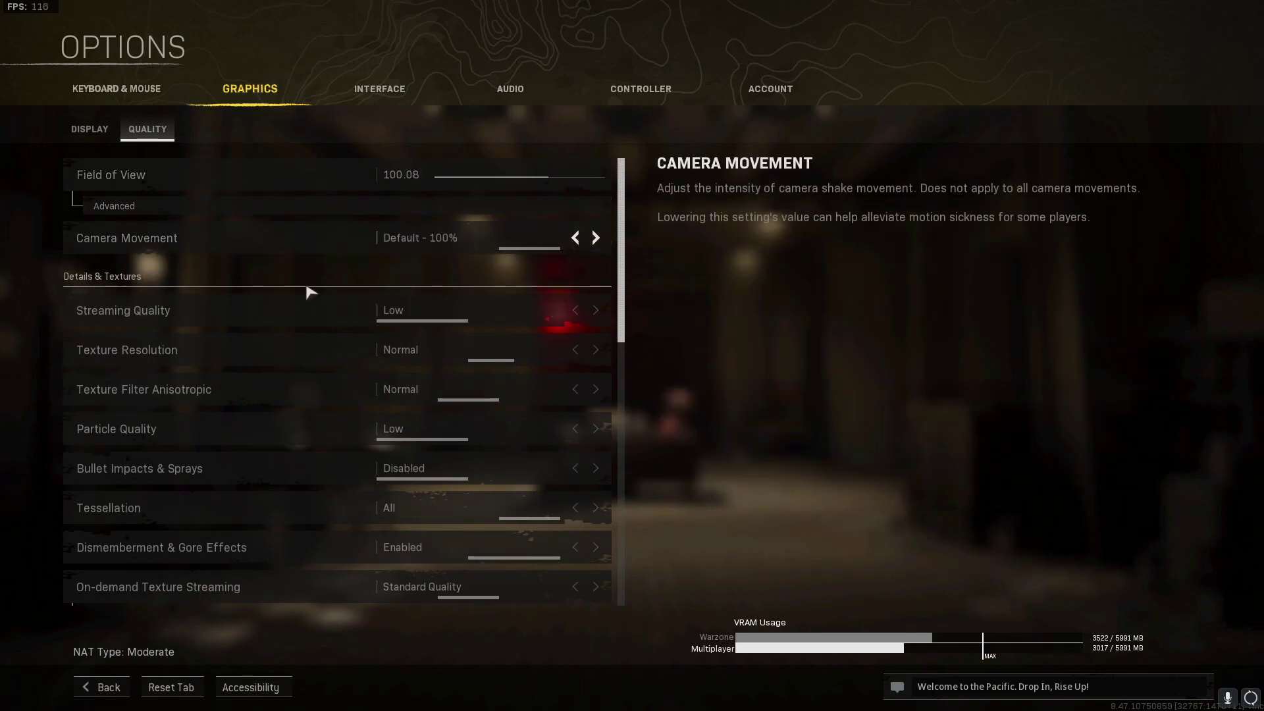
scroll(309, 290, down, 2)
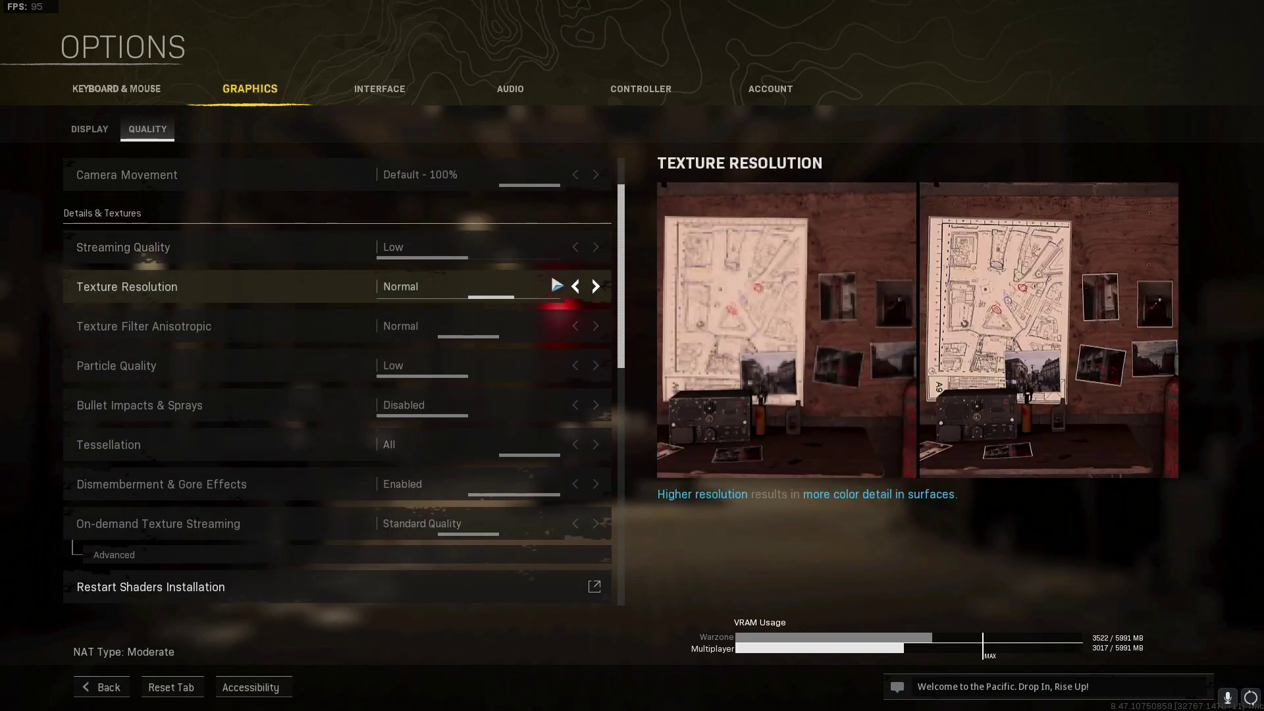
click(575, 287)
click(575, 286)
click(575, 325)
scroll(566, 316, down, 2)
scroll(566, 299, down, 7)
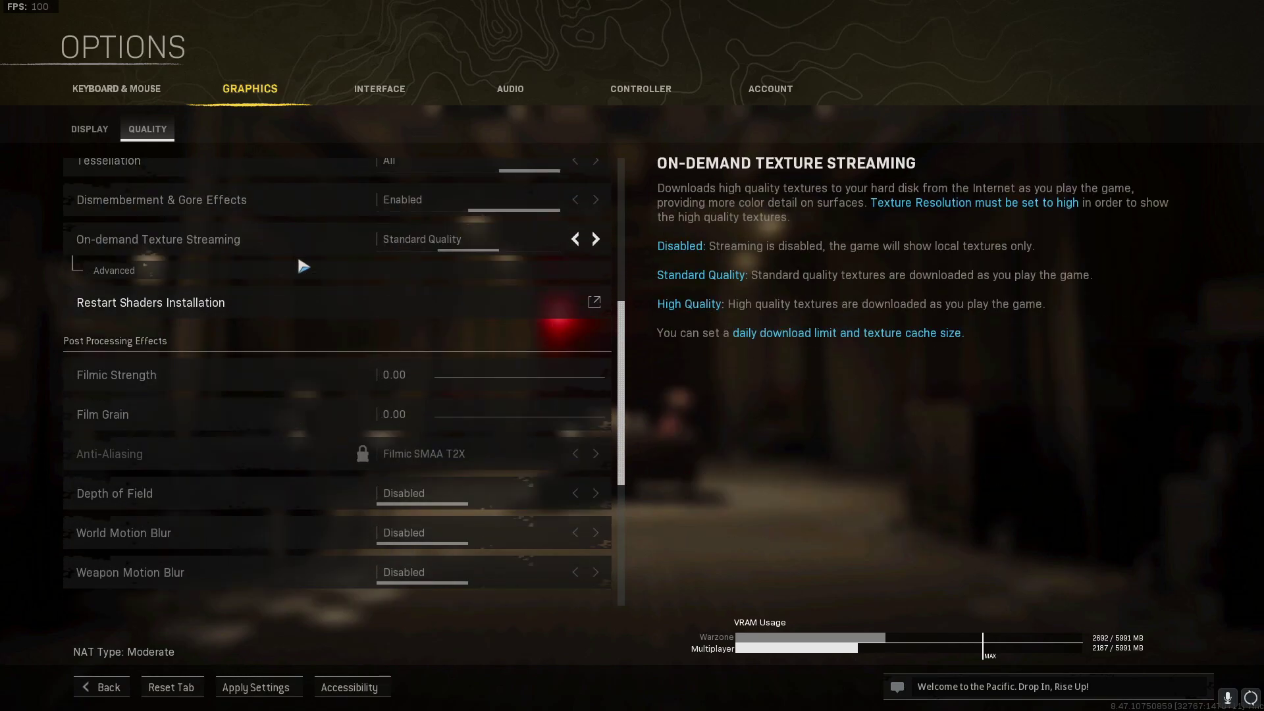
click(282, 687)
Restart the shaders installation from the graphics quality options and confirm deleting the shader cache
scroll(270, 355, down, 2)
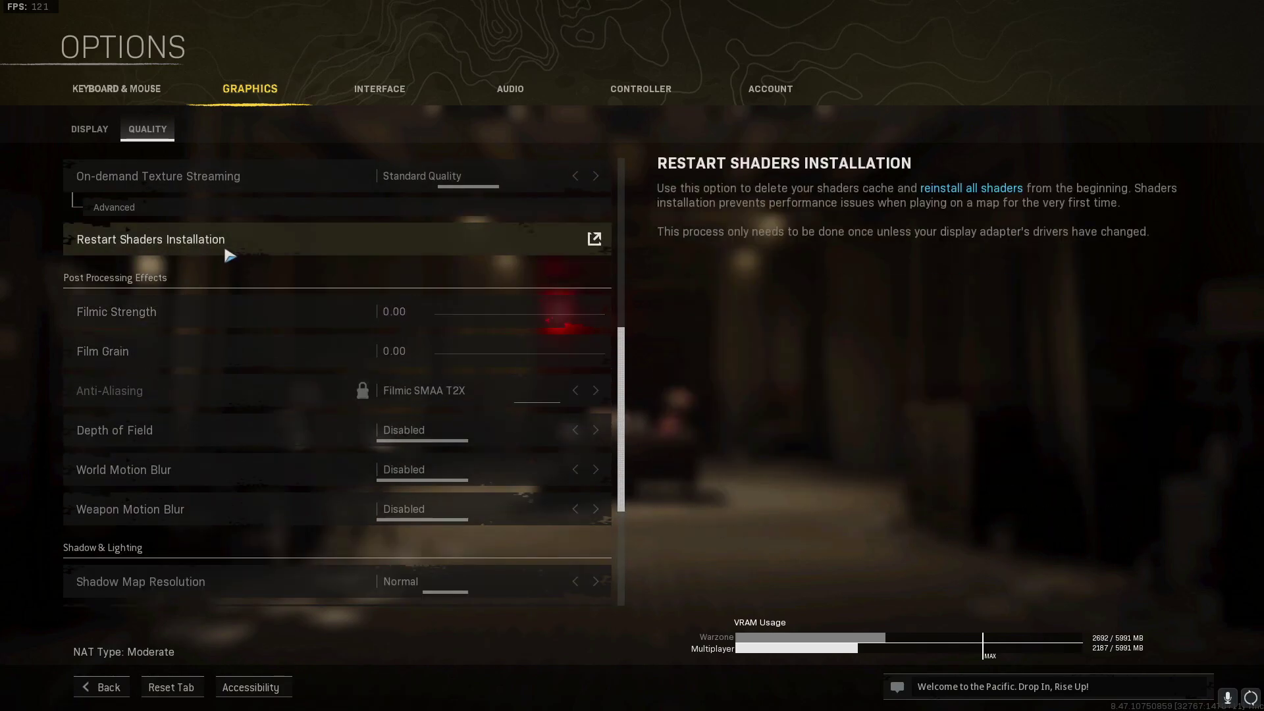
click(248, 249)
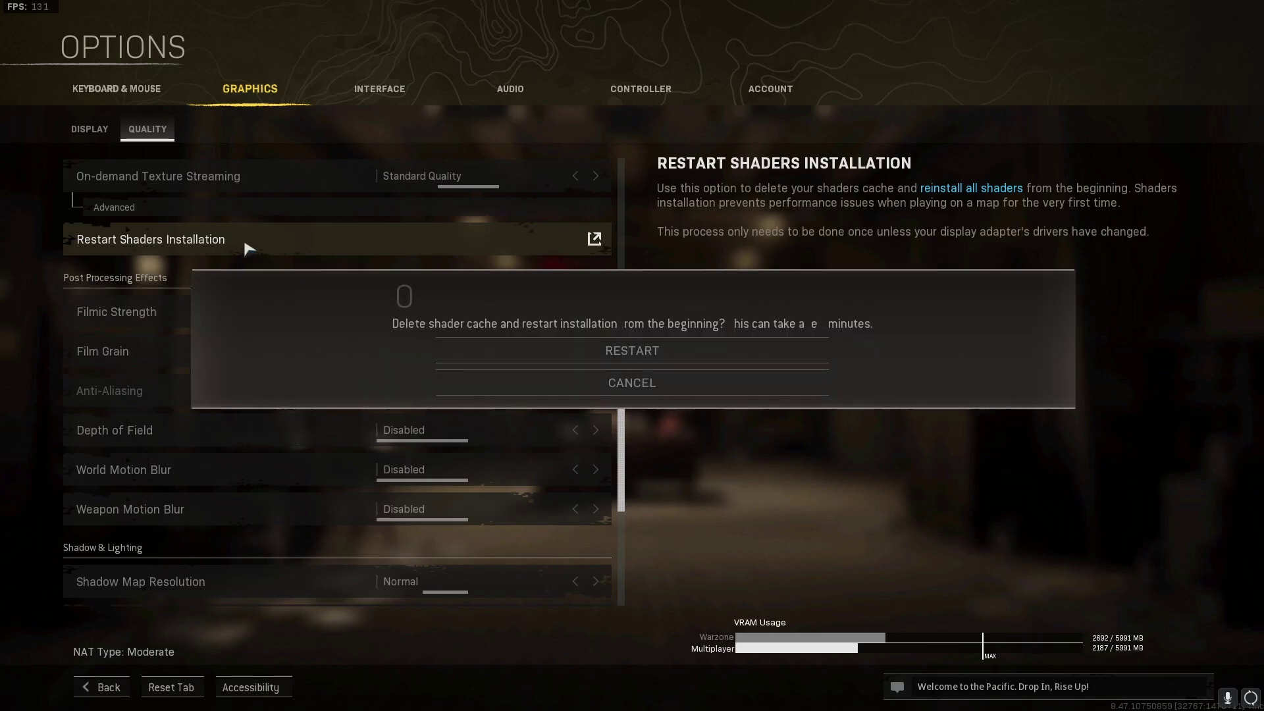
click(699, 349)
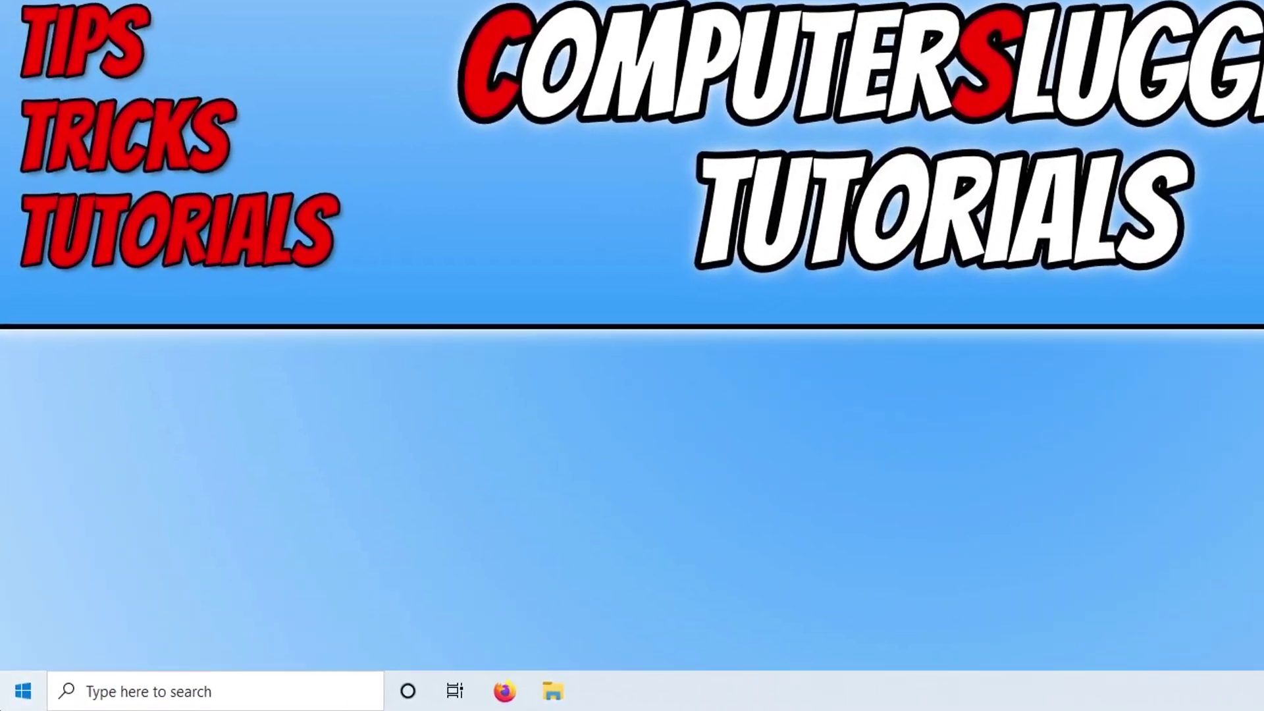
Search Windows for "cmd" to find the Command Prompt app
key(super)
text(cmd)
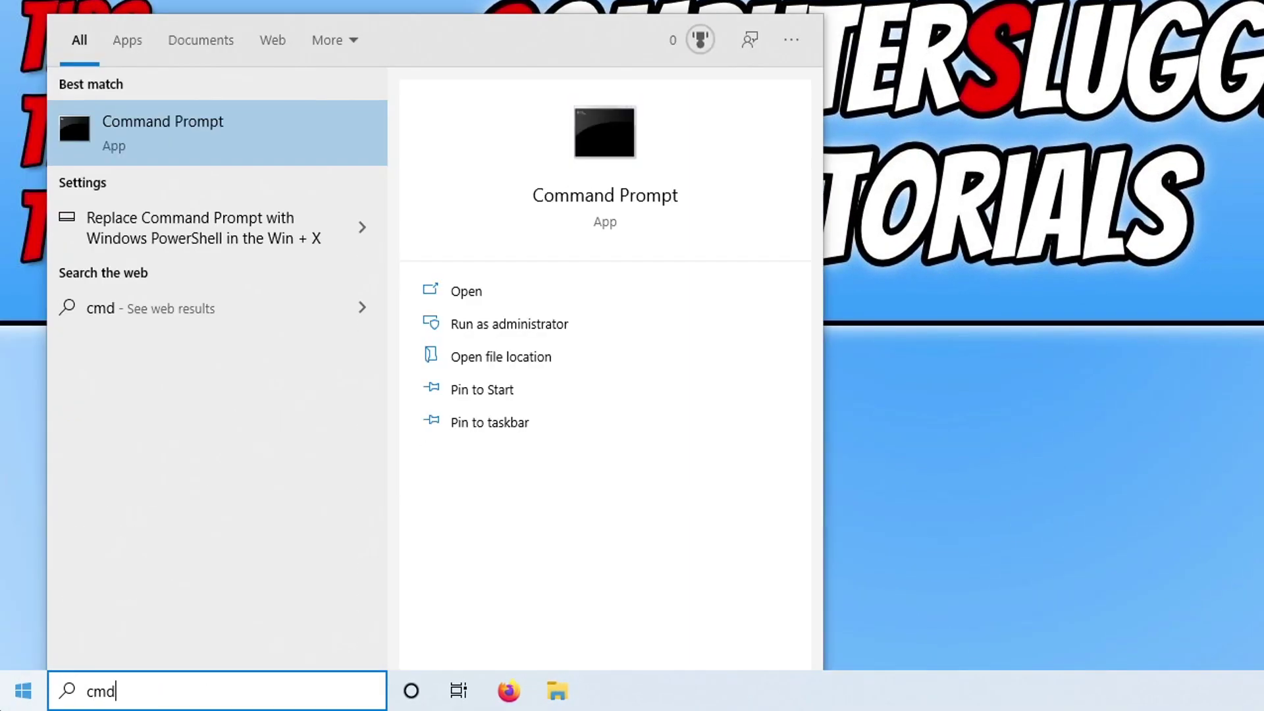